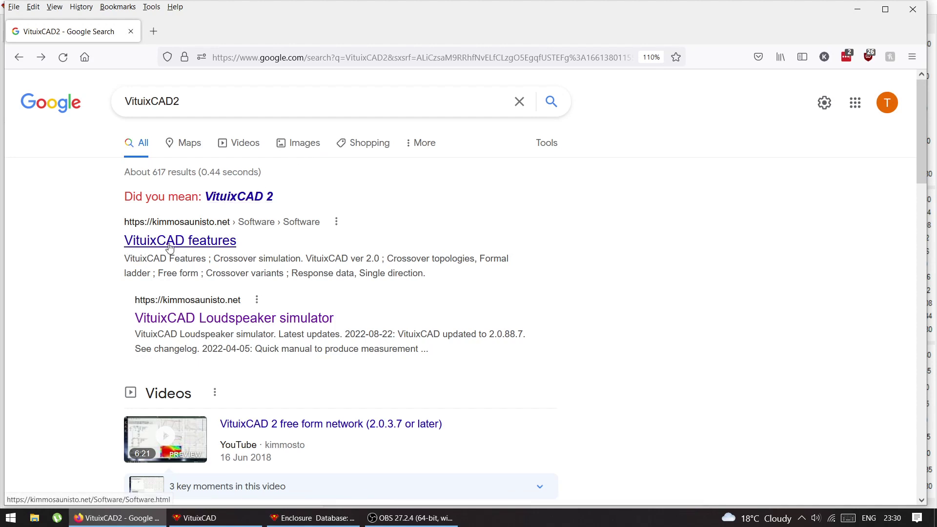
# Open the VituixCAD Loudspeaker simulator page, review its VituixCAD2_setup.exe download, then switch to VituixCAD
pyautogui.click(226, 325)
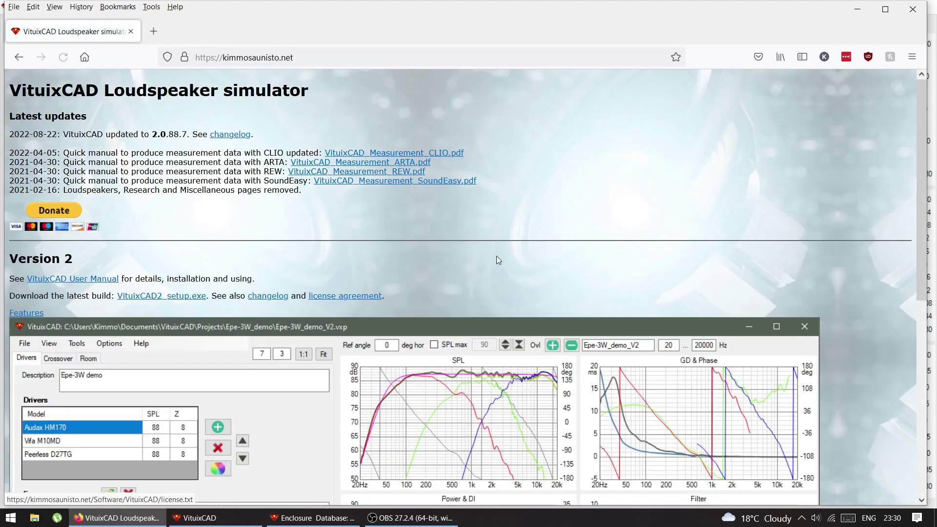
pyautogui.scroll(-2, 497, 259)
pyautogui.scroll(-4, 498, 260)
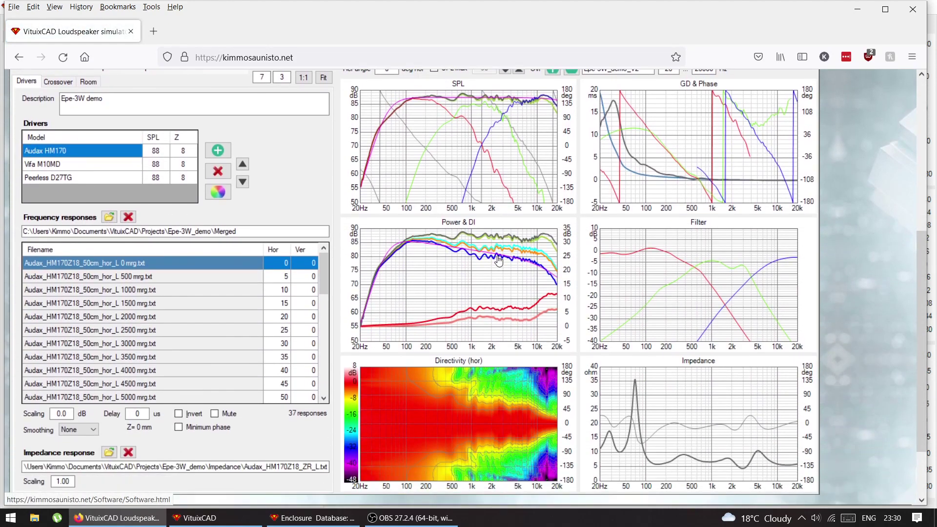
pyautogui.scroll(1, 498, 261)
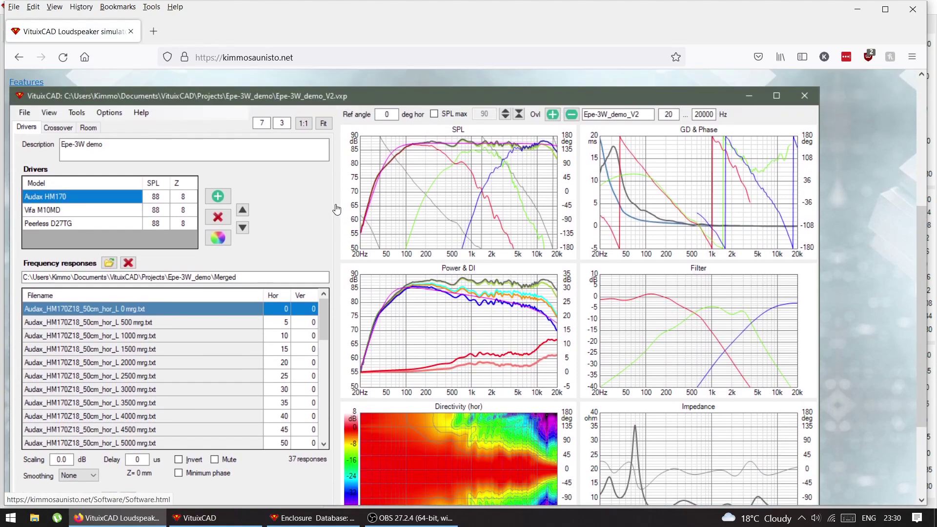
pyautogui.scroll(5, 360, 204)
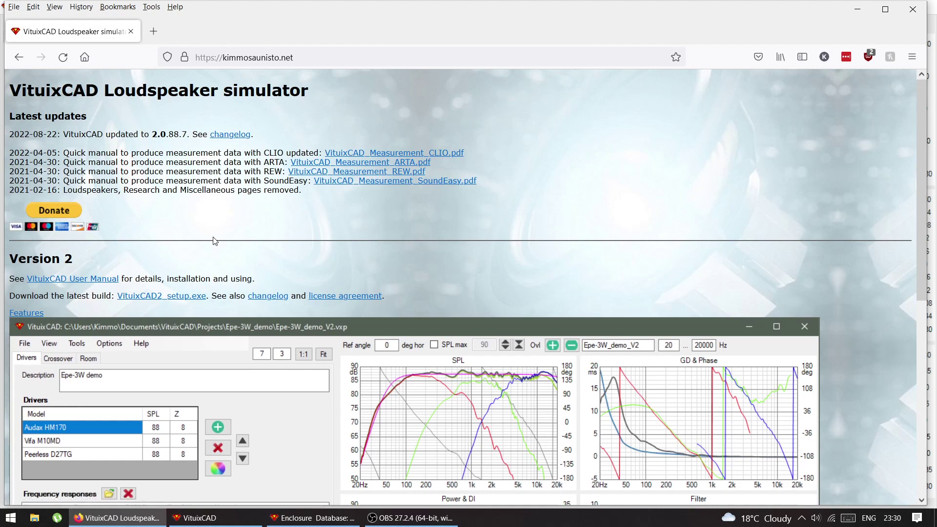
pyautogui.moveTo(79, 297); pyautogui.dragTo(217, 298)
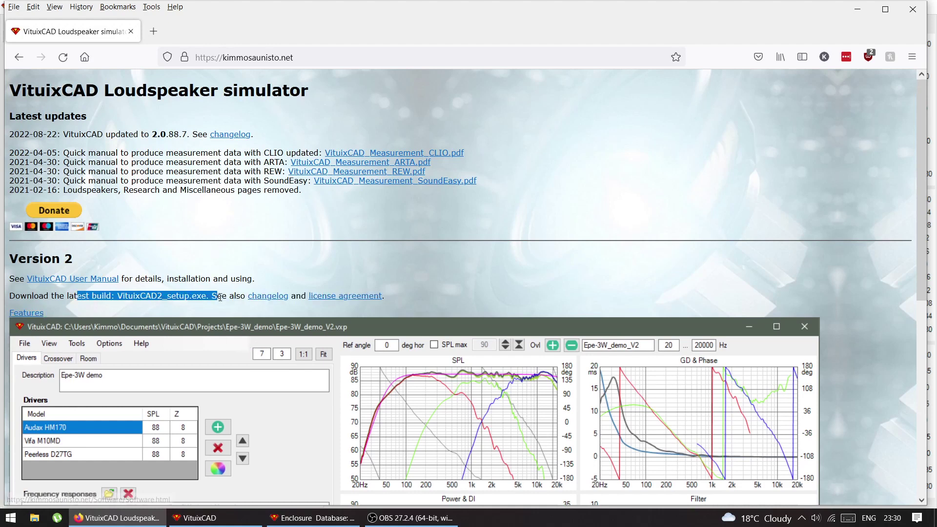
pyautogui.click(210, 519)
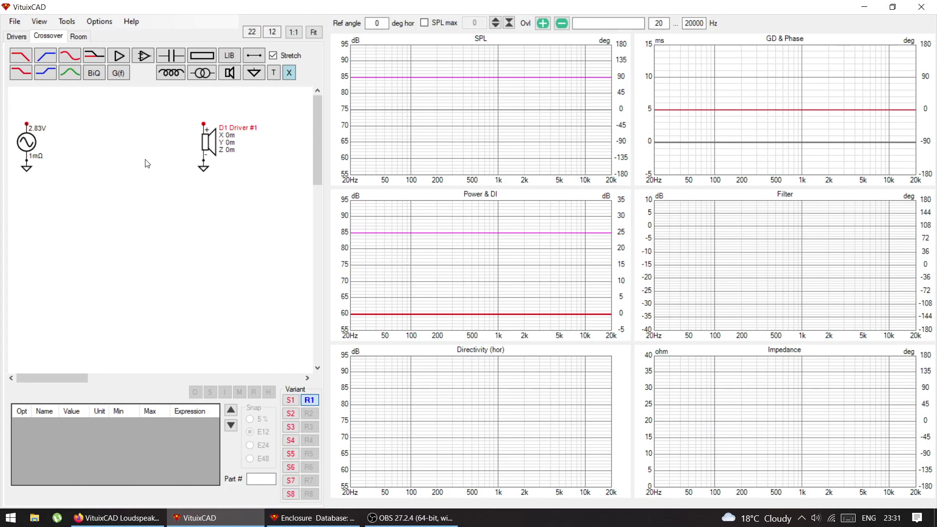
# Launch Tools > Enclosure, maximize its window, and cancel the Add new driver dialog
pyautogui.click(66, 23)
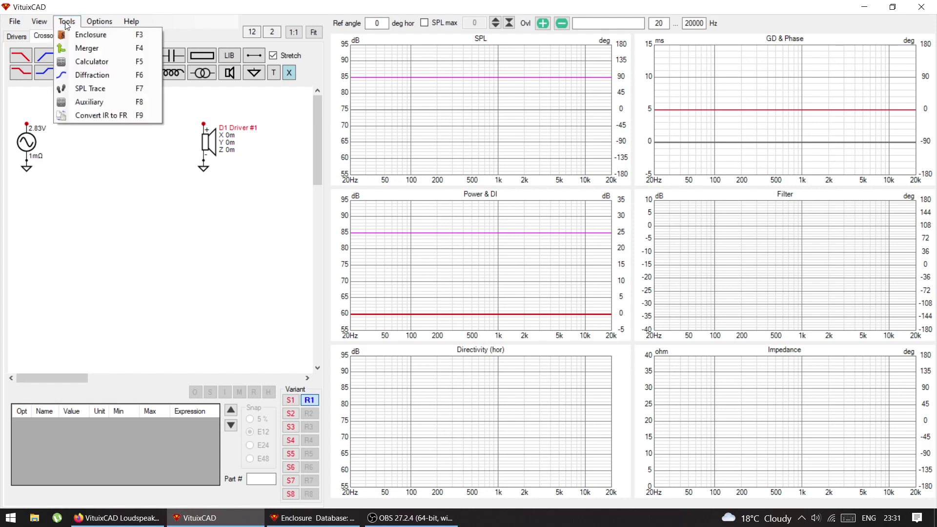
pyautogui.click(93, 34)
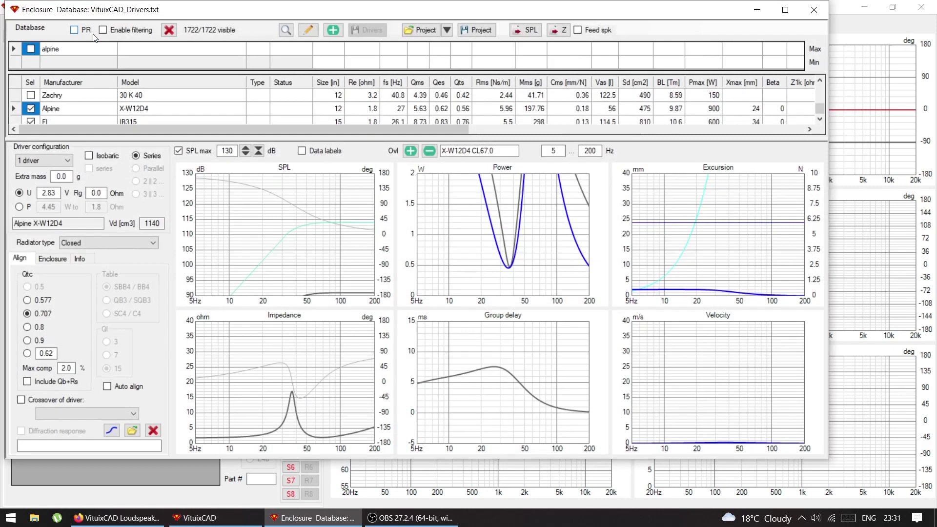
pyautogui.doubleClick(238, 12)
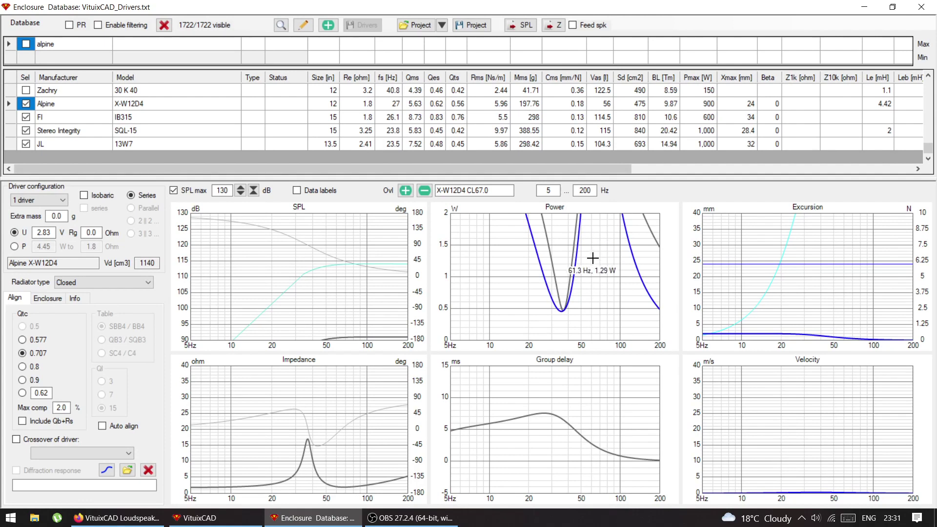
pyautogui.click(329, 28)
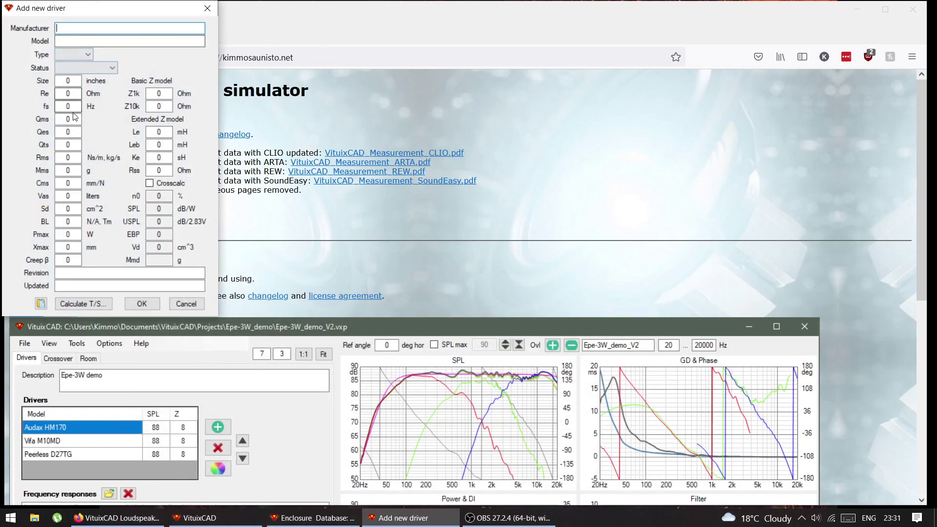
pyautogui.click(188, 304)
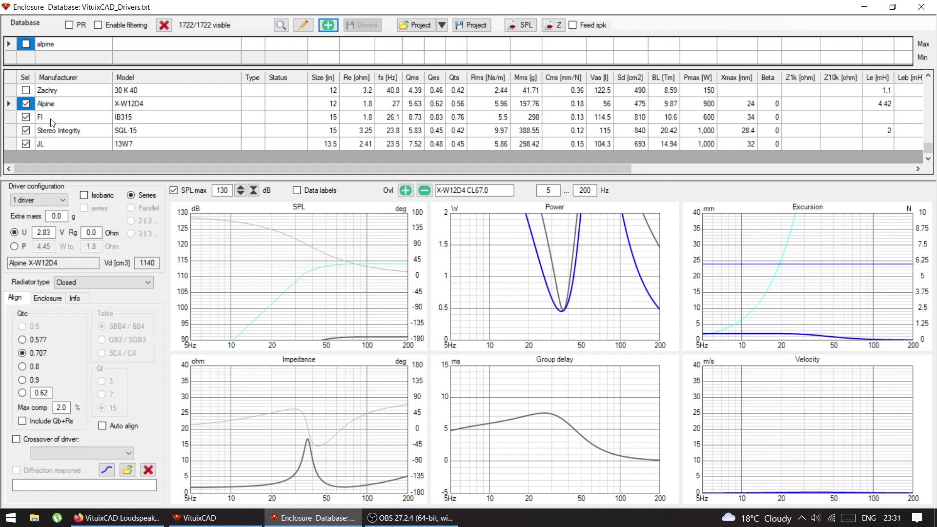
# Select the Alpine X-W12D4, set radiator type to Infinite baffle, and enlarge the Excursion graph
pyautogui.click(131, 121)
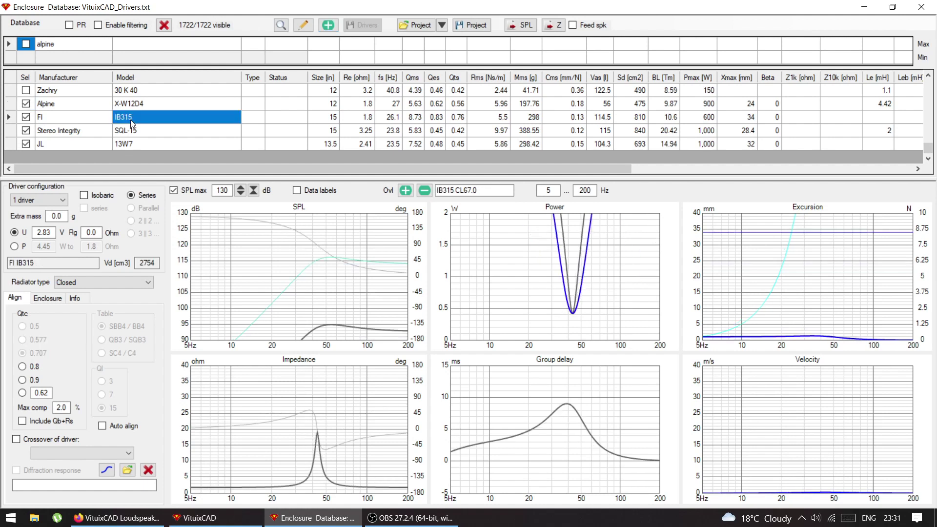
pyautogui.click(65, 109)
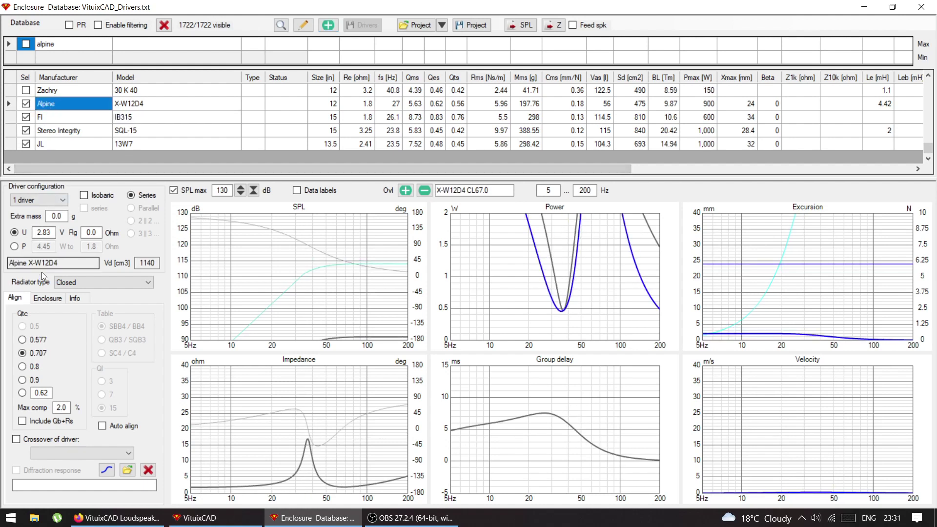
pyautogui.click(74, 284)
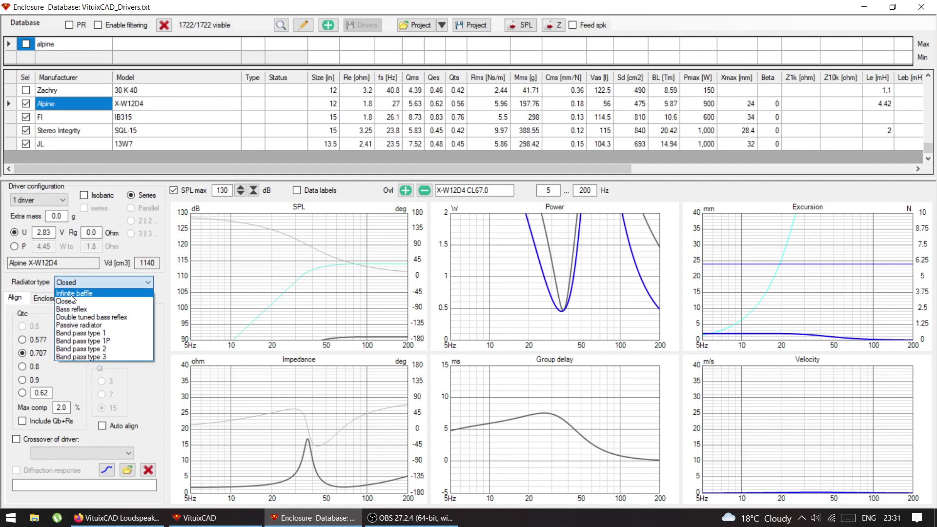
pyautogui.click(72, 294)
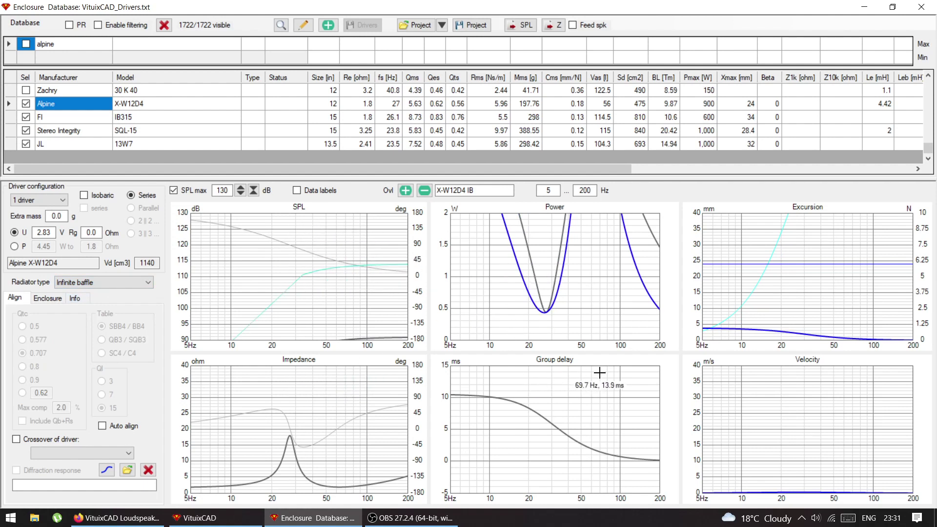
pyautogui.doubleClick(802, 240)
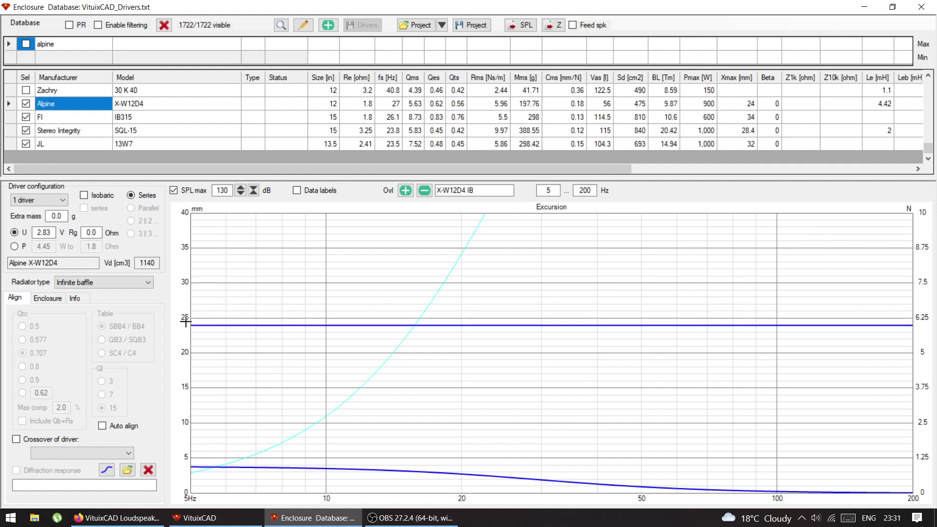
# Switch the Driver configuration input from 2.83 V voltage to power (P)
pyautogui.moveTo(194, 326)
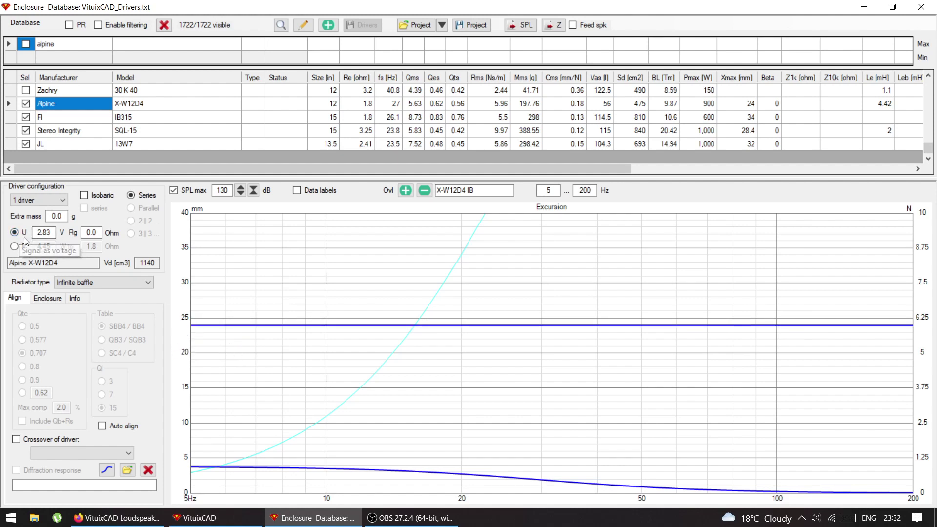
pyautogui.moveTo(39, 233); pyautogui.dragTo(57, 235)
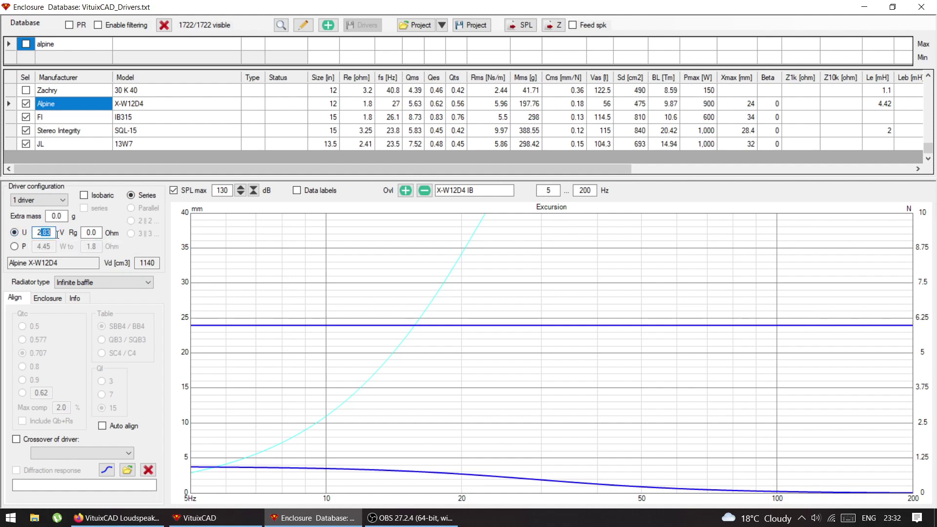
pyautogui.click(15, 247)
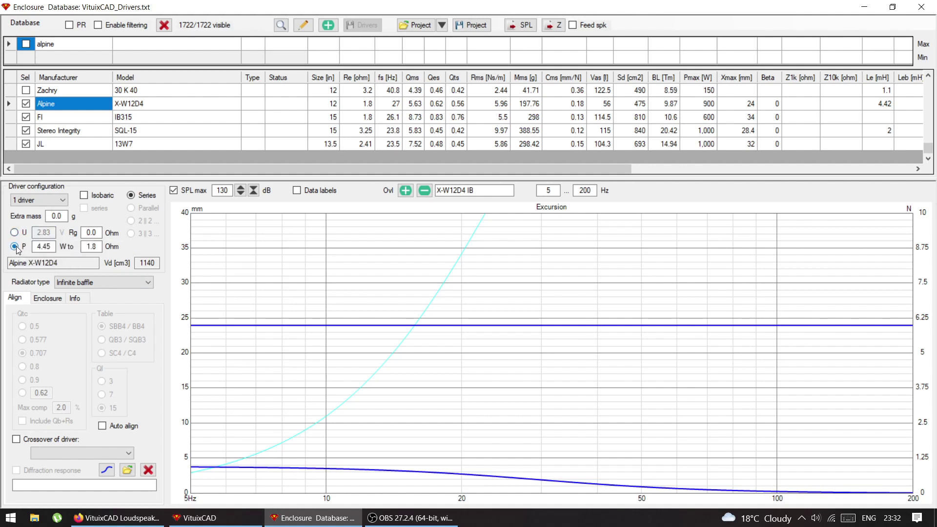
# Set the input power to 900 W, then lower it to 500 W
pyautogui.doubleClick(43, 246)
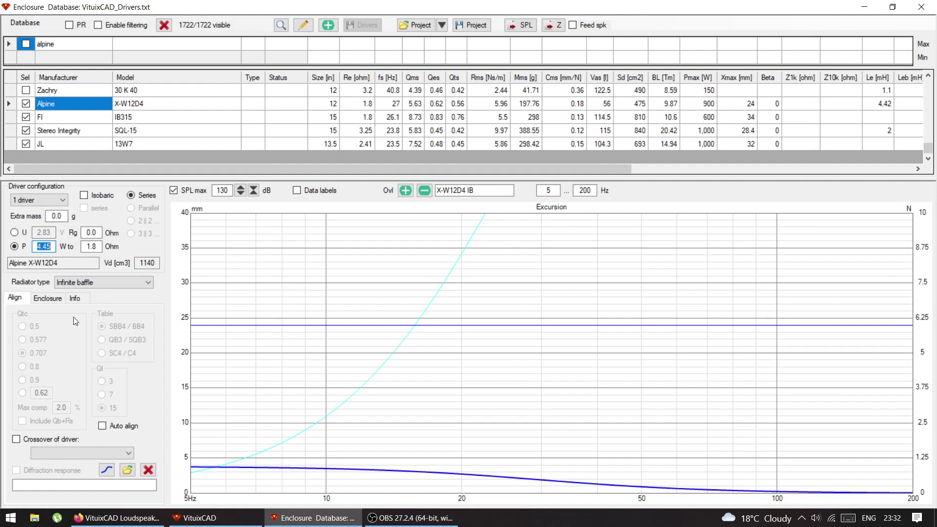
pyautogui.write('900')
pyautogui.press('Return')
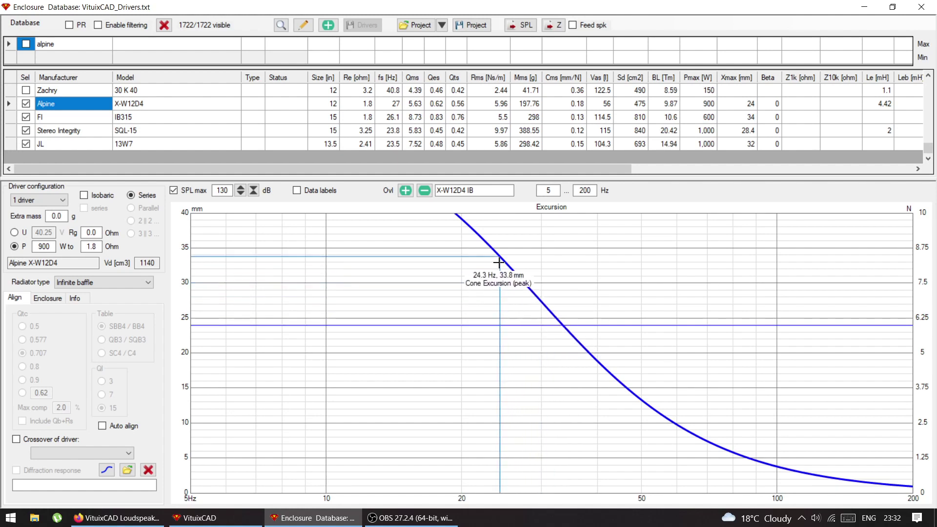
pyautogui.doubleClick(49, 246)
pyautogui.write('500')
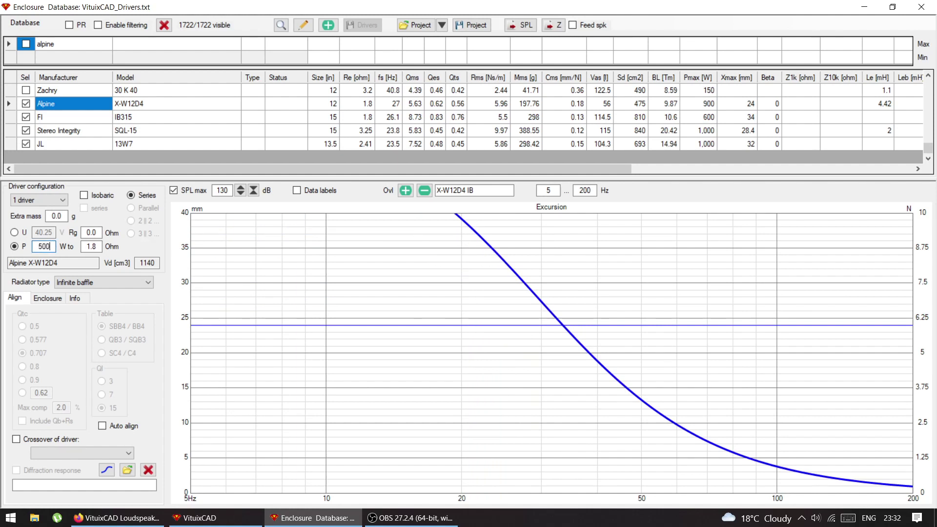
pyautogui.press('Return')
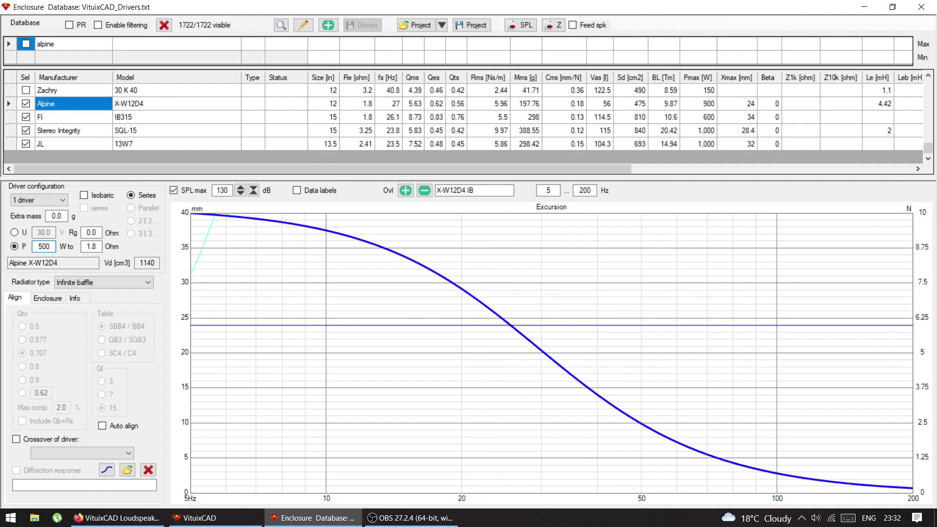
# Step the power down through 300 W and 250 W to 200 W
pyautogui.doubleClick(49, 246)
pyautogui.write('300')
pyautogui.press('Return')
pyautogui.doubleClick(49, 245)
pyautogui.write('250')
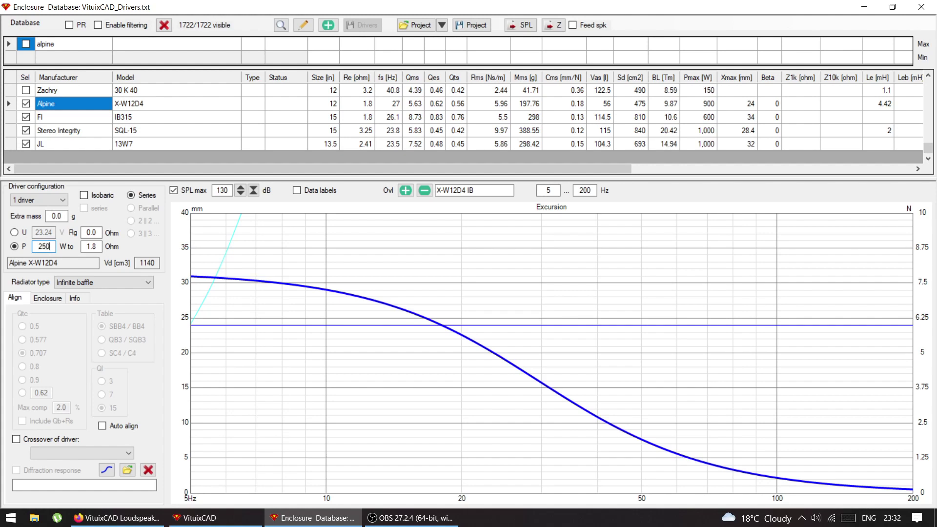
pyautogui.press('Return')
pyautogui.doubleClick(49, 246)
pyautogui.write('200')
pyautogui.press('Return')
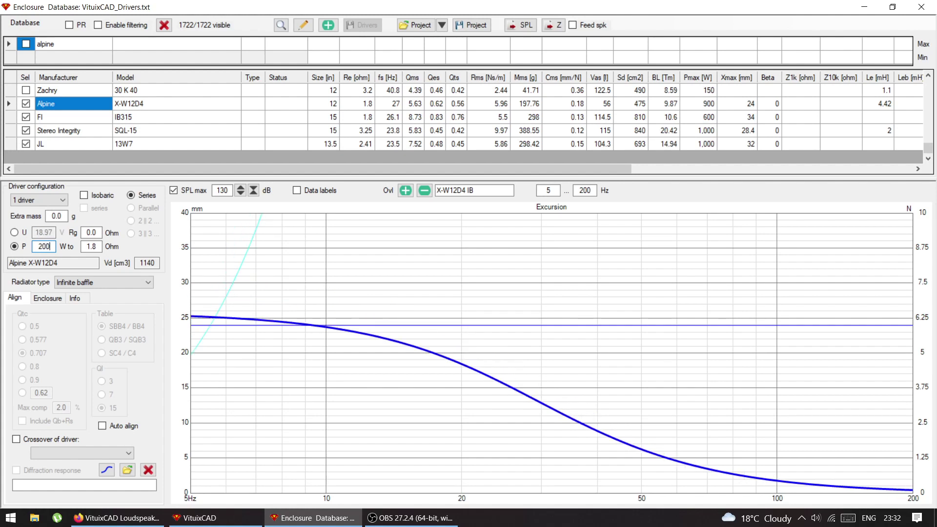
pyautogui.moveTo(310, 285)
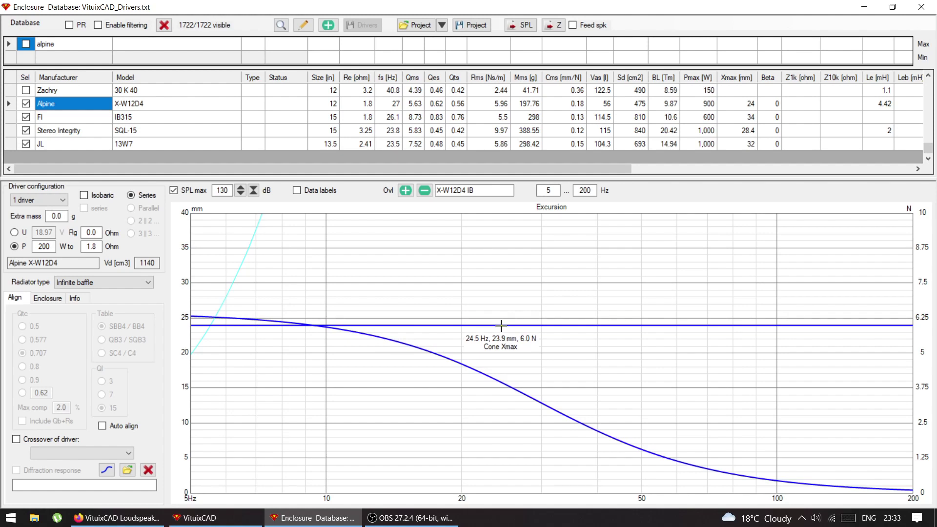
# Enter 400 W input power and select the FI IB315 driver
pyautogui.doubleClick(44, 246)
pyautogui.write('30')
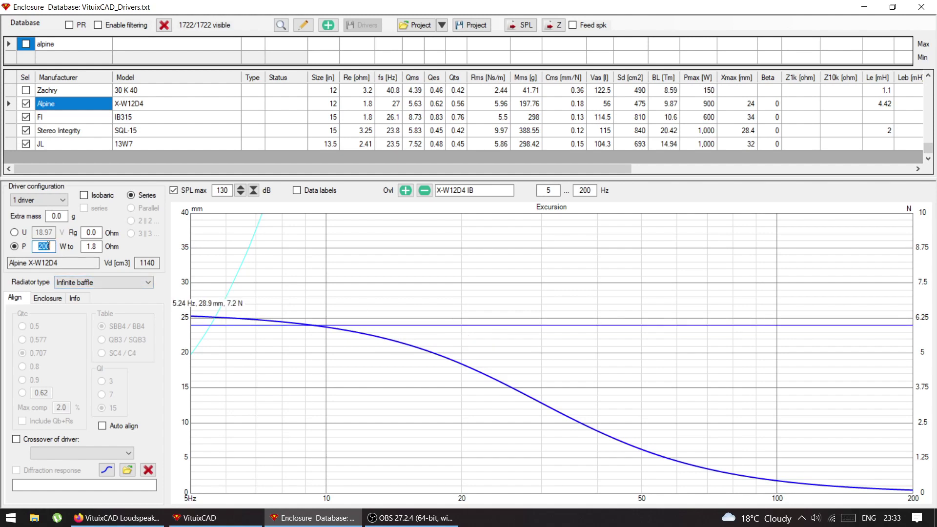
pyautogui.write('0')
pyautogui.hotkey('shift', 'Left')
pyautogui.hotkey('shift', 'Left')
pyautogui.hotkey('shift', 'Left')
pyautogui.write('400')
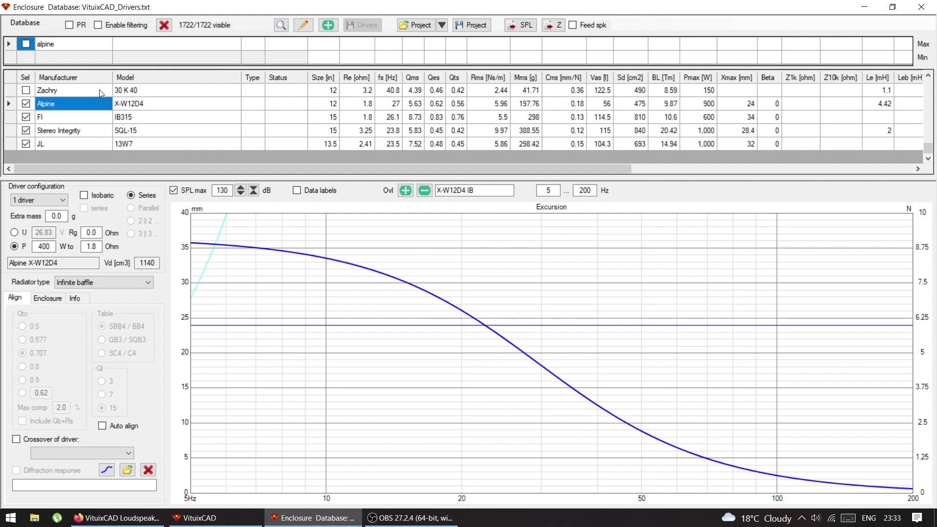
pyautogui.click(84, 123)
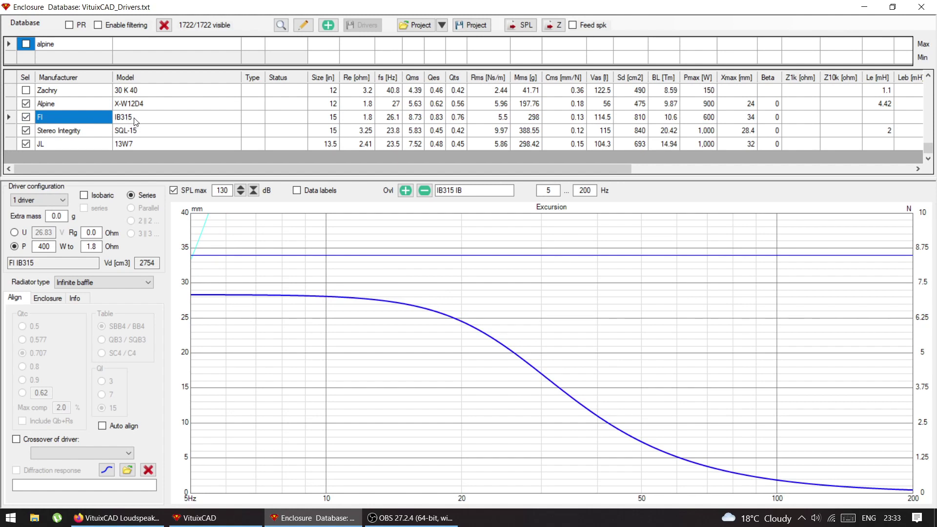
# Set the FI IB315 to 600 W and trace its excursion curve against the 34 mm Xmax
pyautogui.doubleClick(38, 246)
pyautogui.write('600')
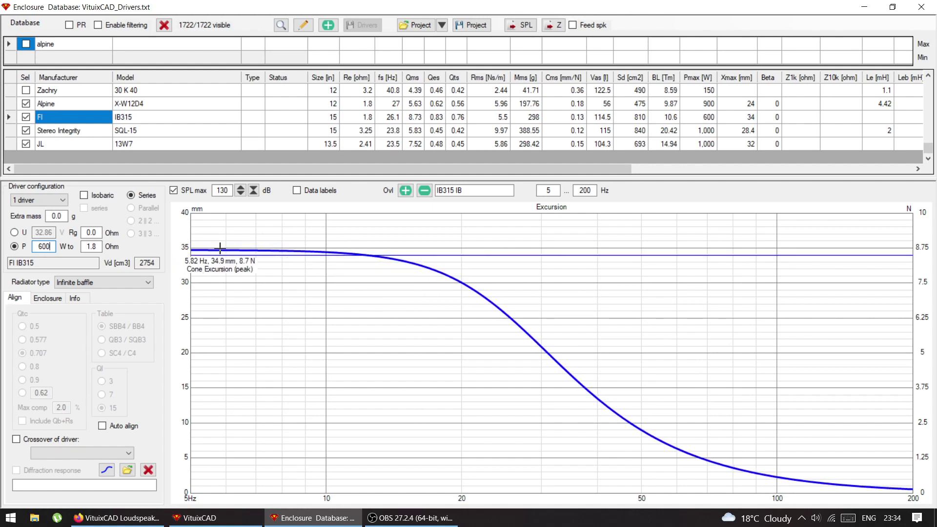
pyautogui.click(366, 255)
pyautogui.moveTo(366, 254); pyautogui.dragTo(281, 223)
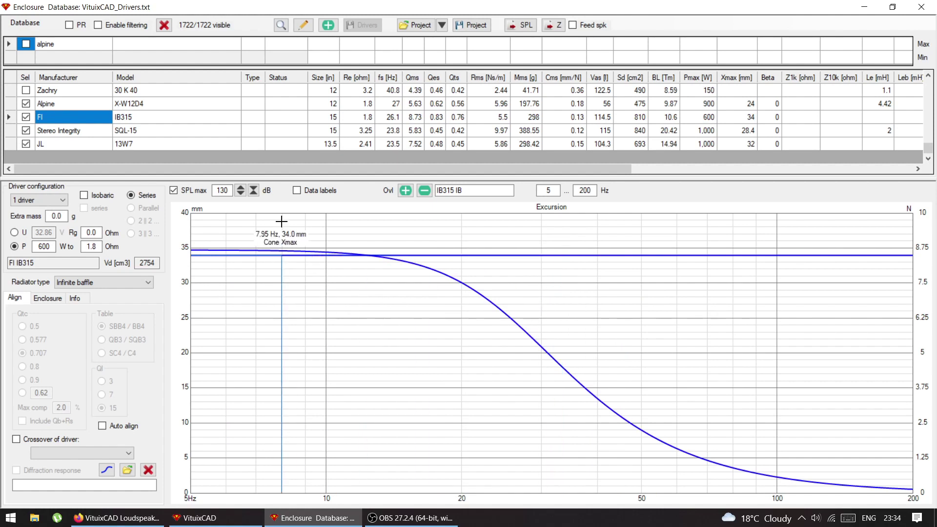
# Select the Stereo Integrity SQL-15, check its Pmax, and enter 1000 W input power
pyautogui.click(73, 132)
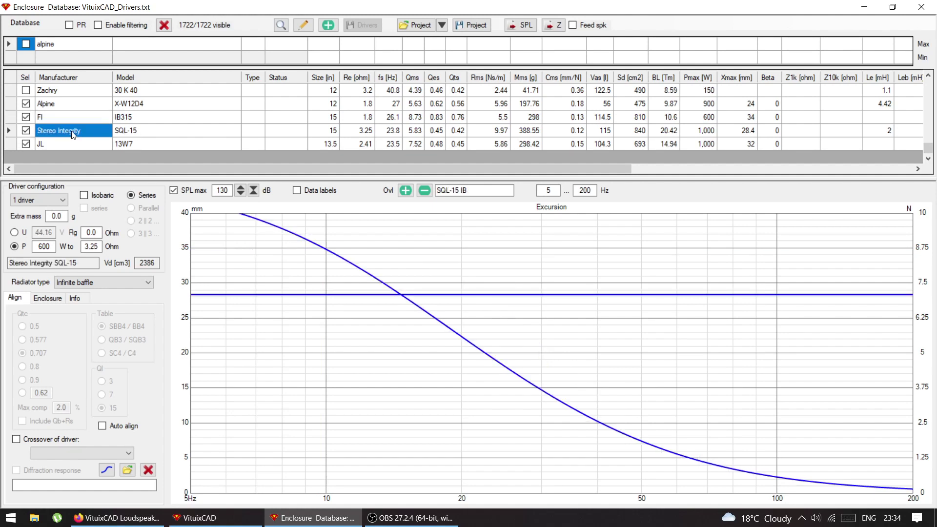
pyautogui.click(56, 213)
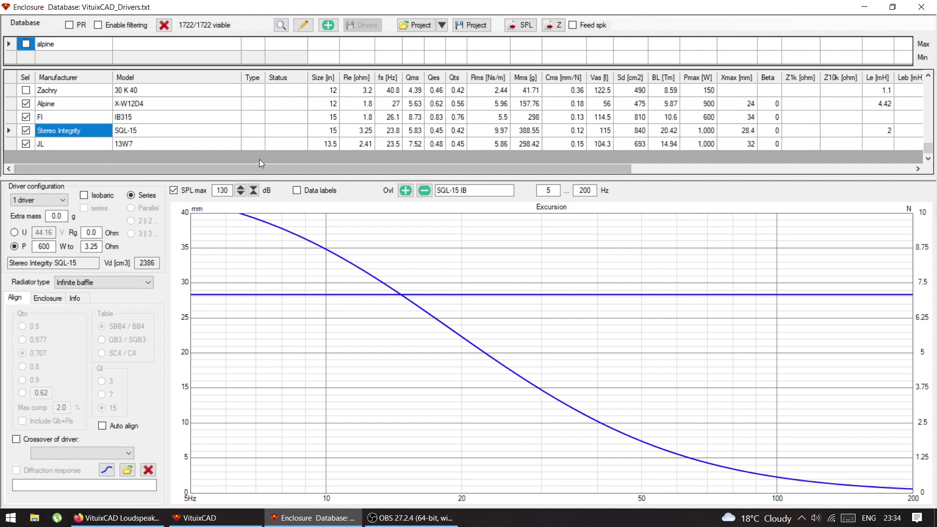
pyautogui.moveTo(342, 166); pyautogui.dragTo(294, 183)
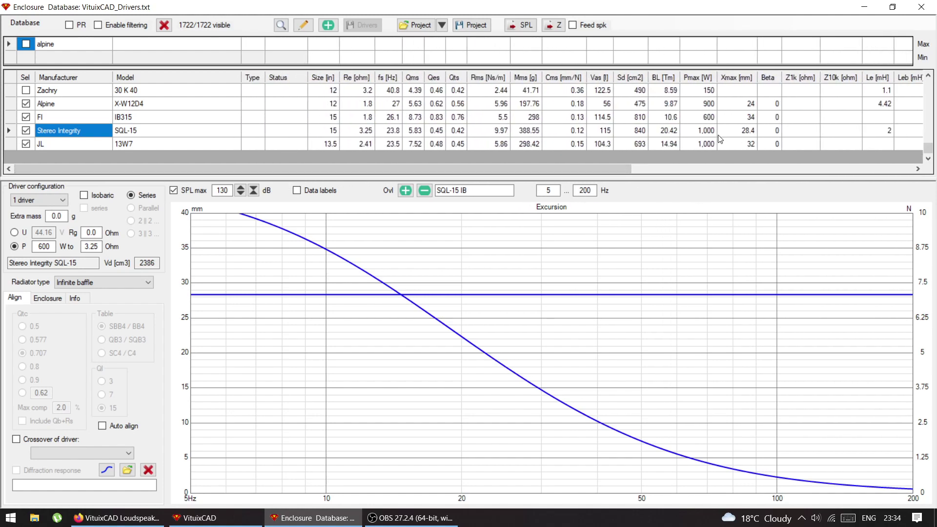
pyautogui.click(706, 131)
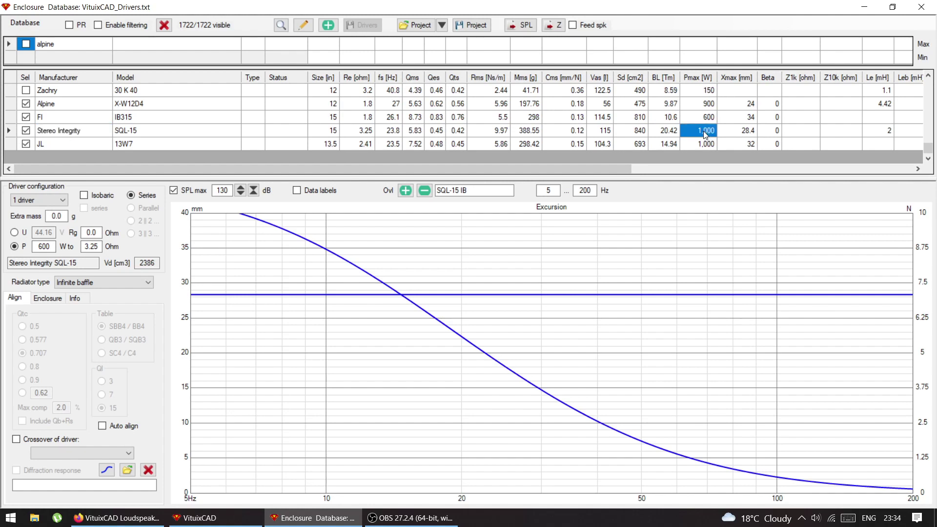
pyautogui.doubleClick(44, 246)
pyautogui.write('1000')
# Lower the power to 400 W and select the JL 13W7 driver
pyautogui.moveTo(457, 291)
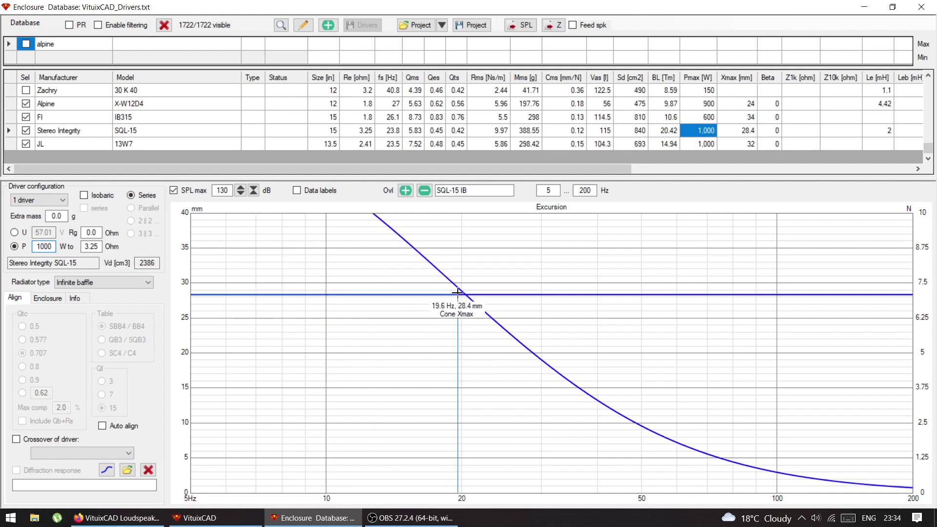
pyautogui.doubleClick(49, 247)
pyautogui.write('400')
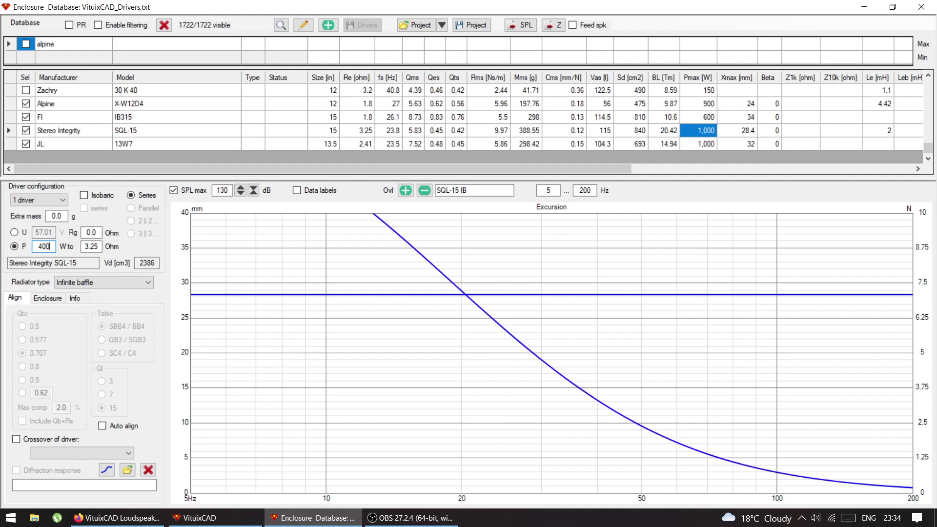
pyautogui.press('Return')
pyautogui.moveTo(240, 286)
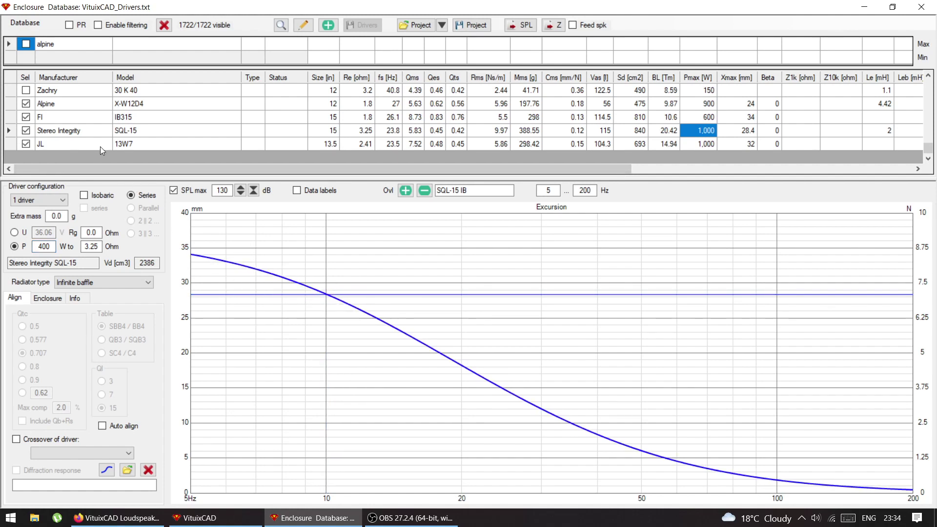
pyautogui.click(66, 144)
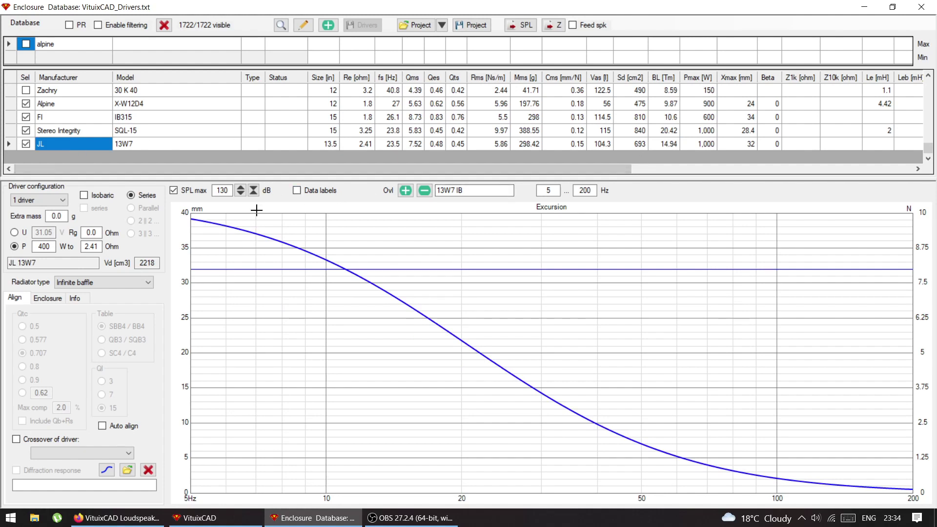
# Set the JL 13W7 to 350 W and toggle the six-chart grid back to Excursion
pyautogui.doubleClick(48, 246)
pyautogui.write('350')
pyautogui.press('Return')
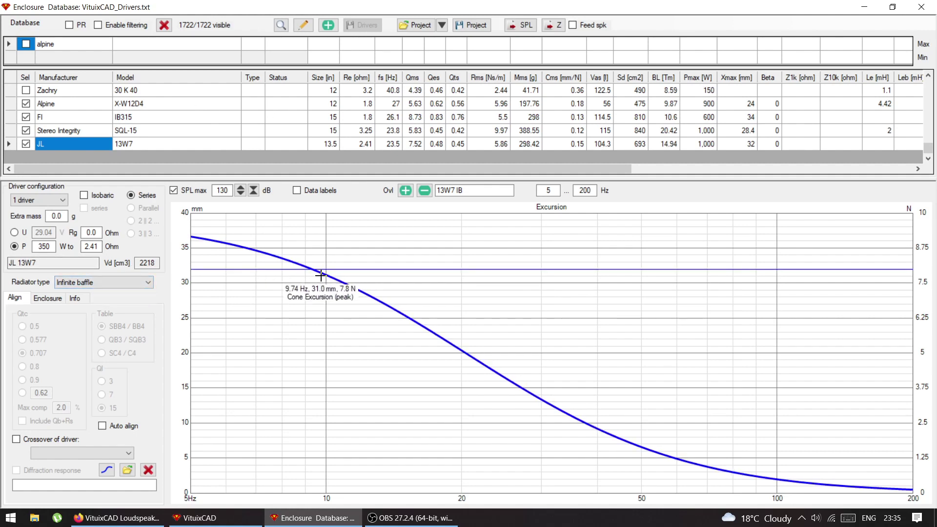
pyautogui.doubleClick(352, 345)
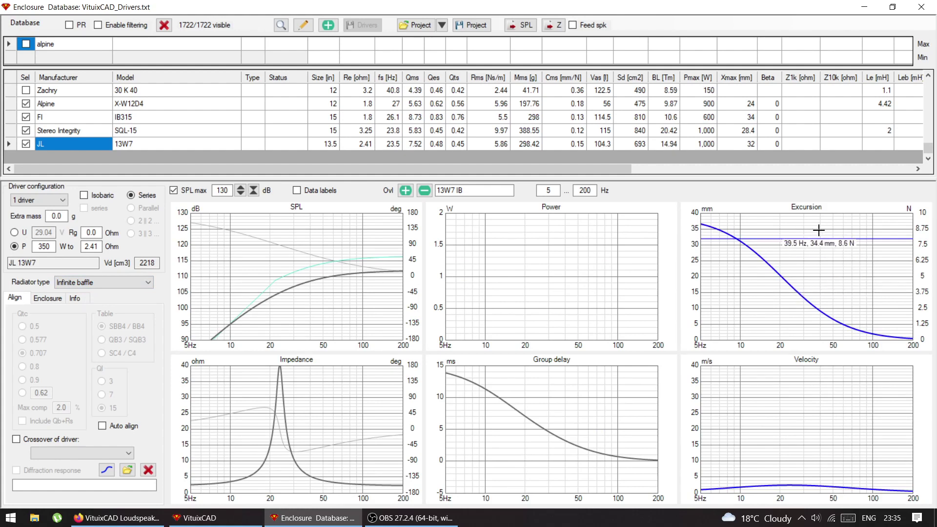
pyautogui.doubleClick(812, 257)
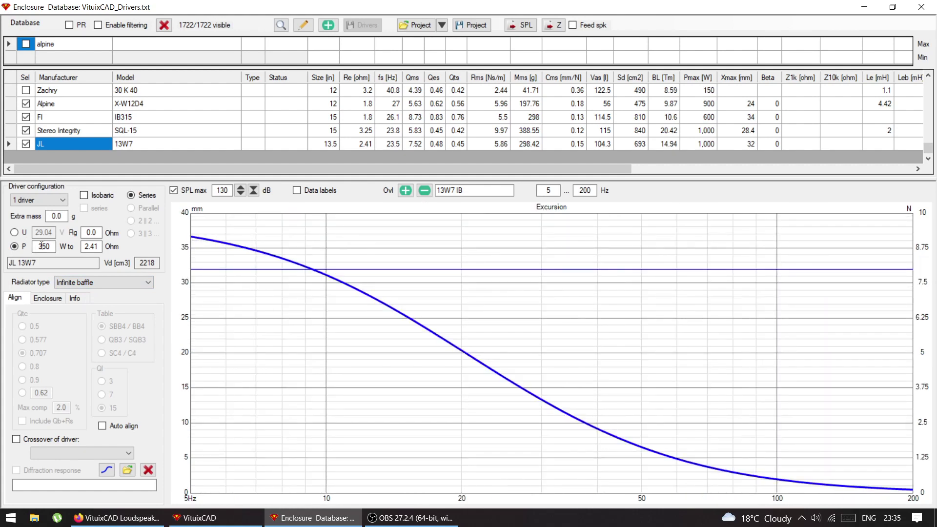